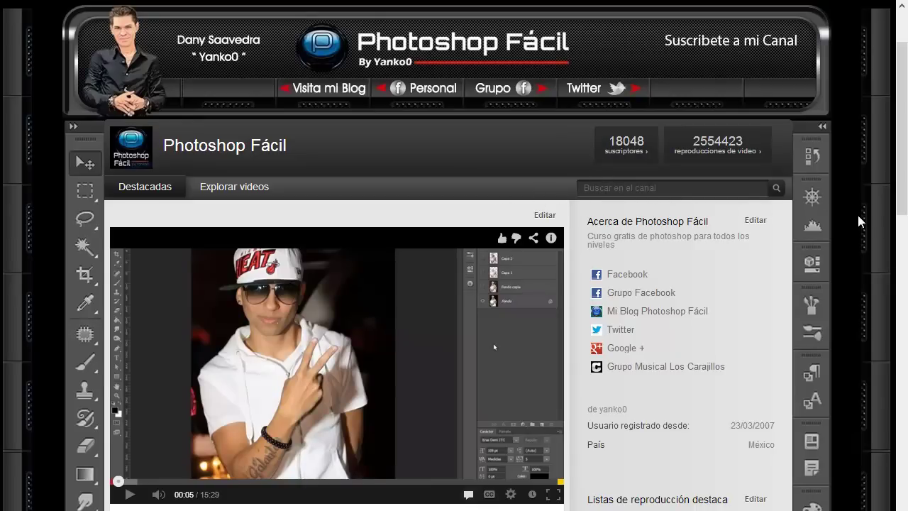
# - Scroll through the Layers panel and select the Capa 1 portrait layer
pyautogui.scroll(-1, 859, 221)
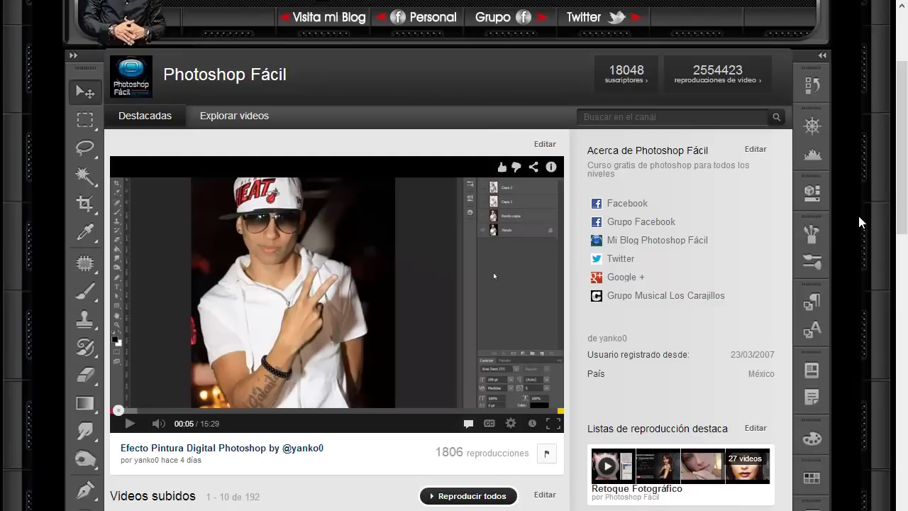
pyautogui.scroll(-1, 858, 222)
pyautogui.scroll(-1, 859, 222)
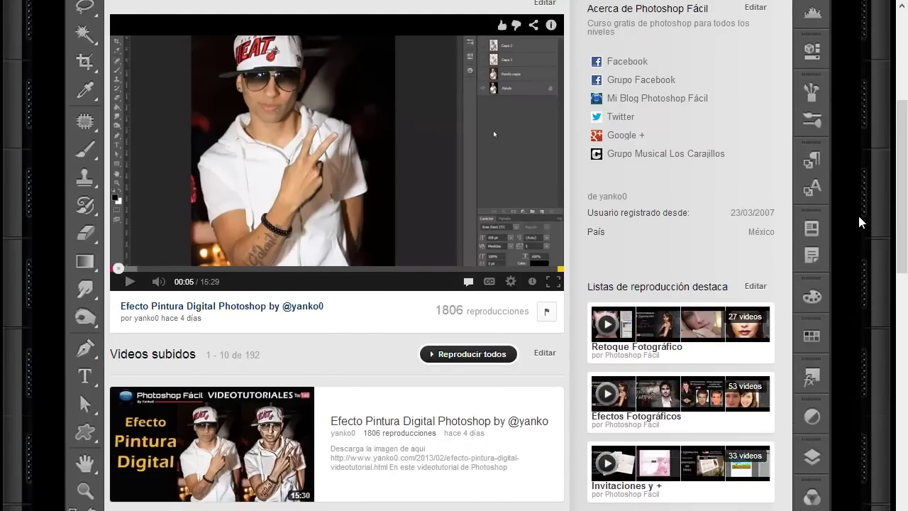
pyautogui.scroll(-3, 859, 222)
pyautogui.scroll(-1, 859, 222)
pyautogui.scroll(-6, 858, 222)
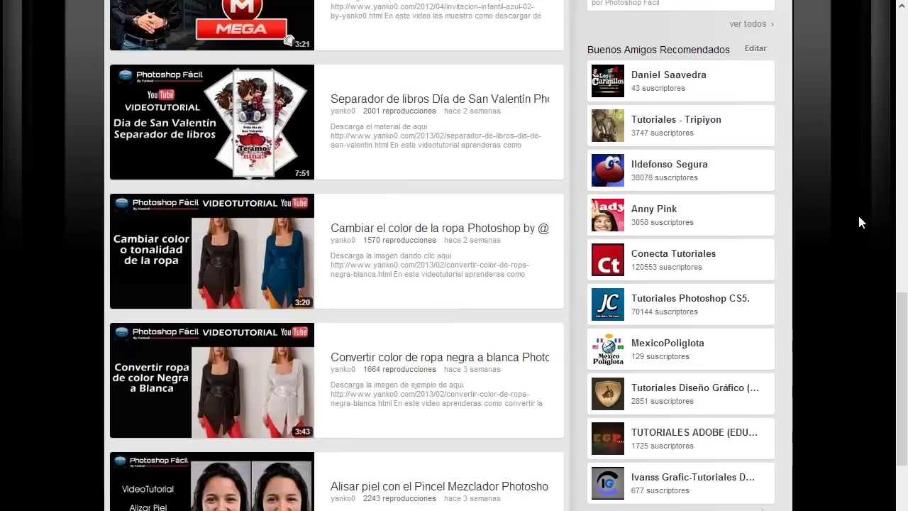
pyautogui.scroll(-3, 859, 222)
pyautogui.scroll(-4, 859, 222)
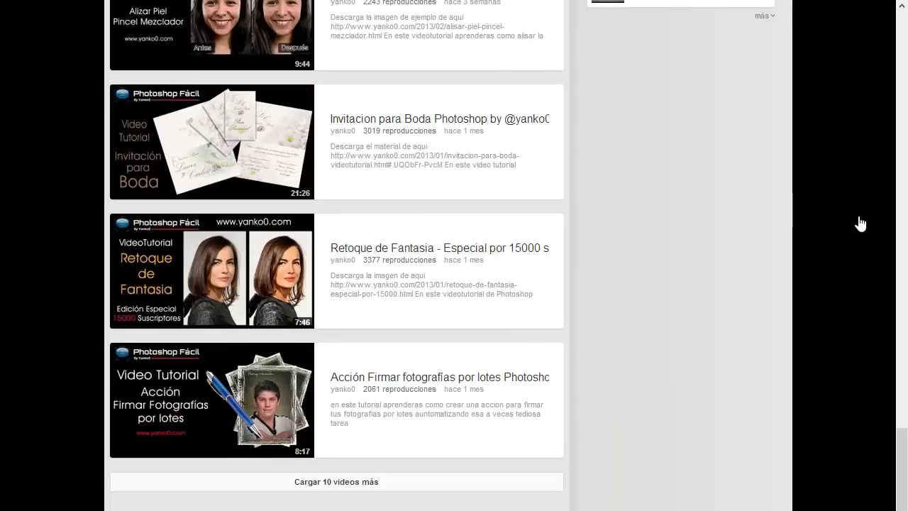
pyautogui.scroll(-1, 860, 224)
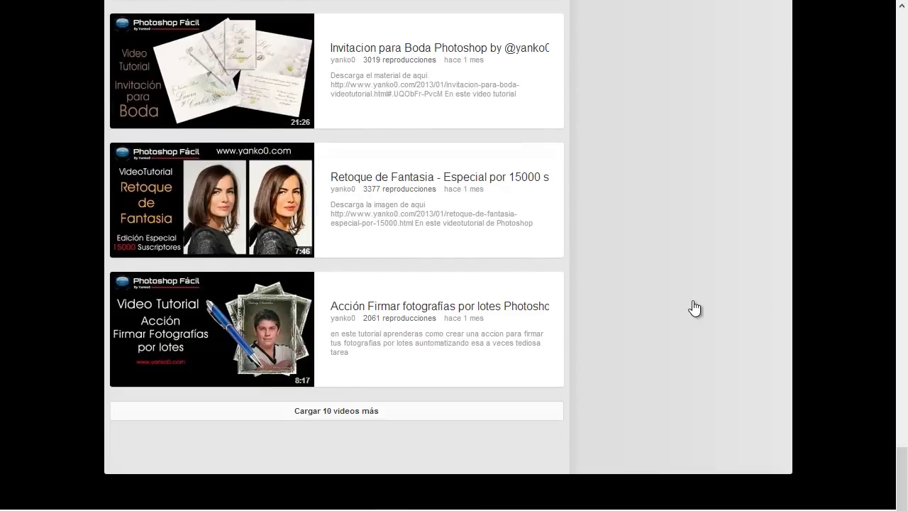
pyautogui.scroll(5, 694, 308)
pyautogui.scroll(1, 693, 308)
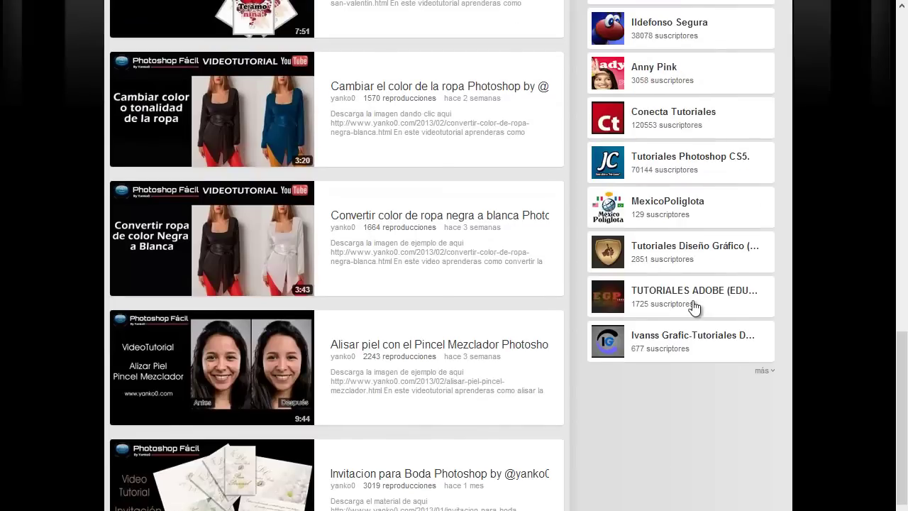
pyautogui.scroll(2, 693, 305)
pyautogui.scroll(2, 694, 301)
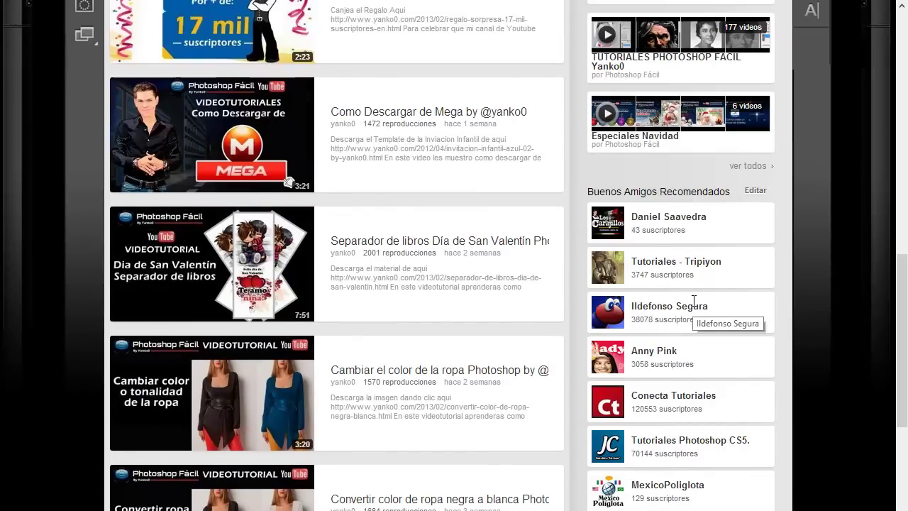
pyautogui.scroll(10, 694, 302)
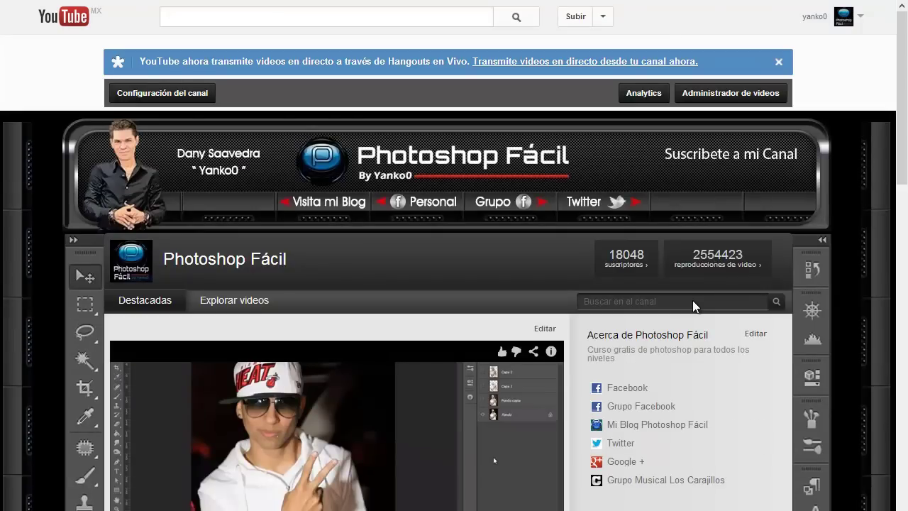
pyautogui.scroll(-1, 693, 301)
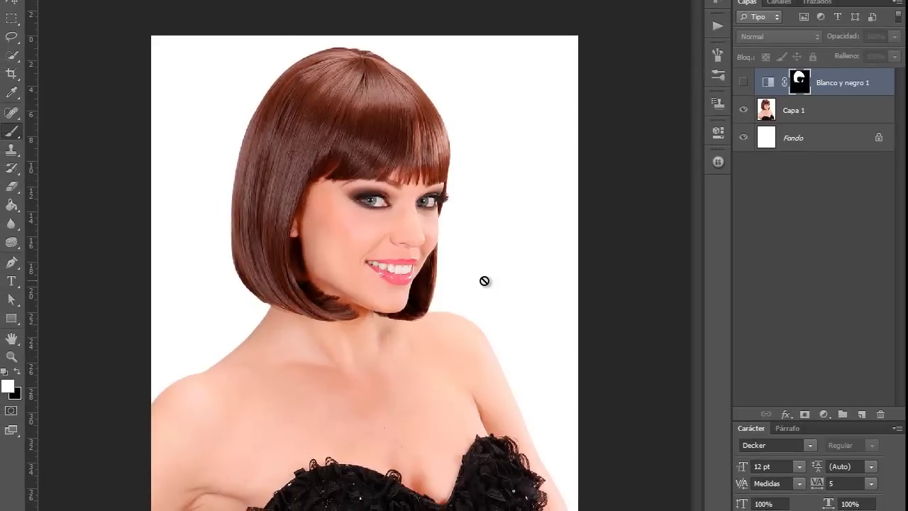
pyautogui.click(807, 113)
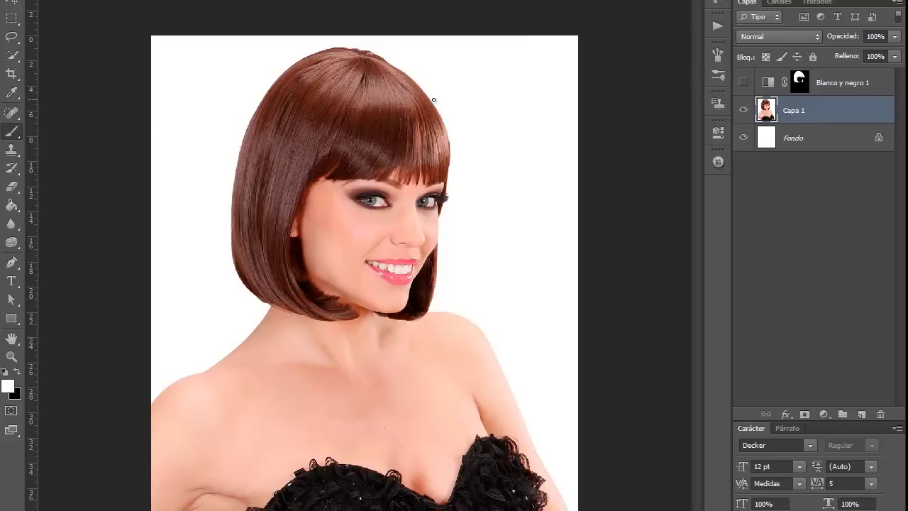
# - Preview the Blanco y negro 1 greyscale by toggling it on and off, then delete Fondo
pyautogui.click(743, 85)
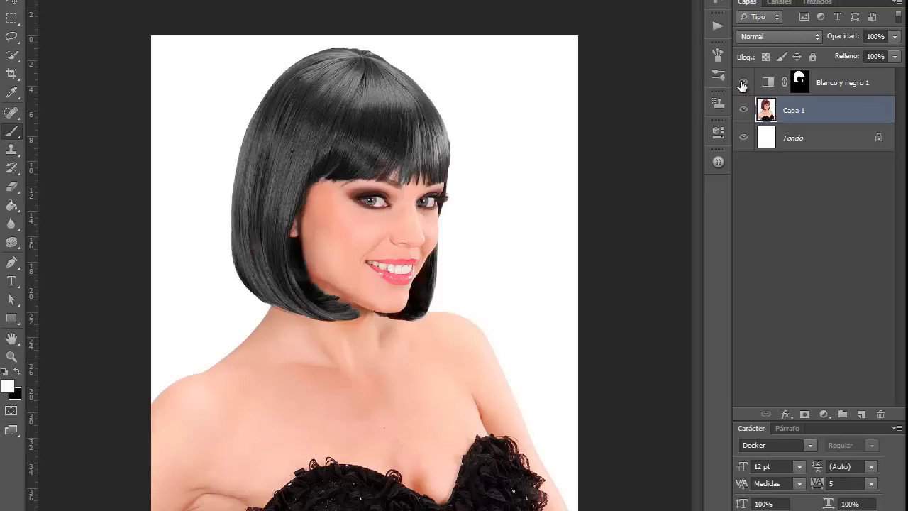
pyautogui.click(743, 85)
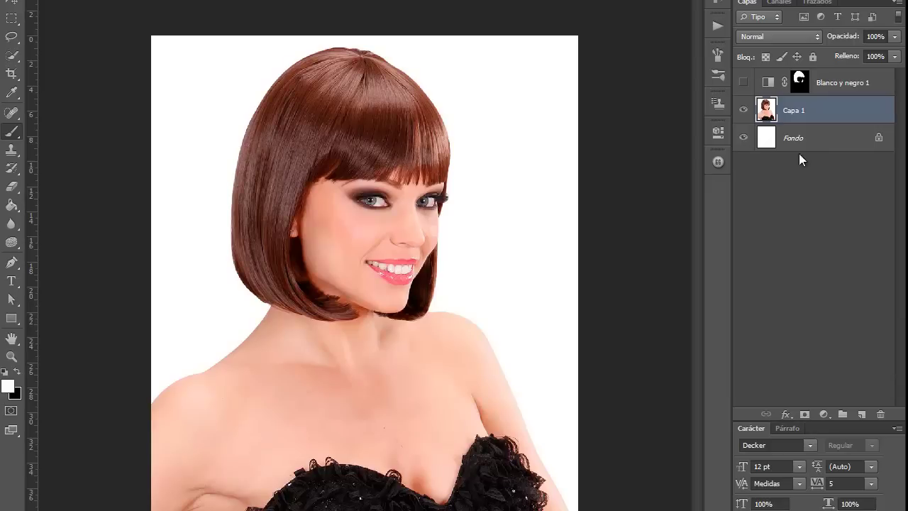
pyautogui.moveTo(798, 142); pyautogui.dragTo(884, 415)
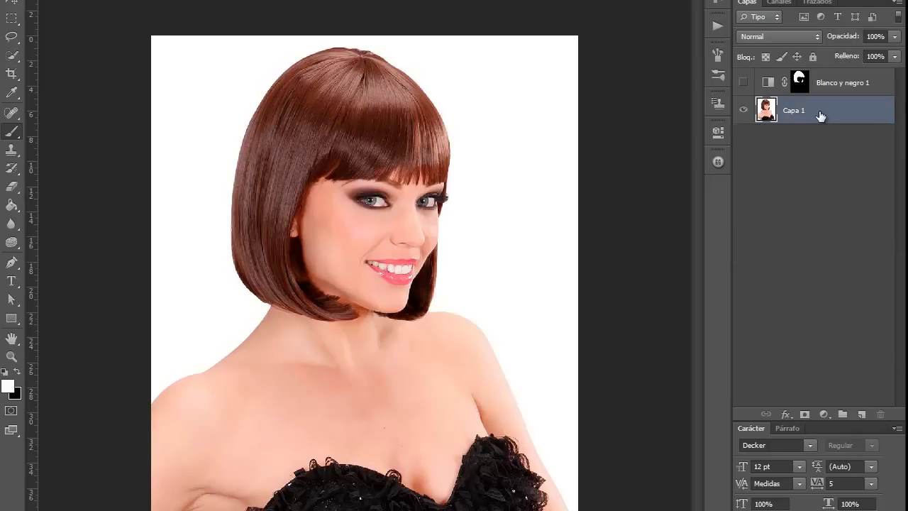
# - Delete the old Blanco y negro 1 layer and add a new one with the Más oscuro preset
pyautogui.moveTo(773, 89); pyautogui.dragTo(881, 414)
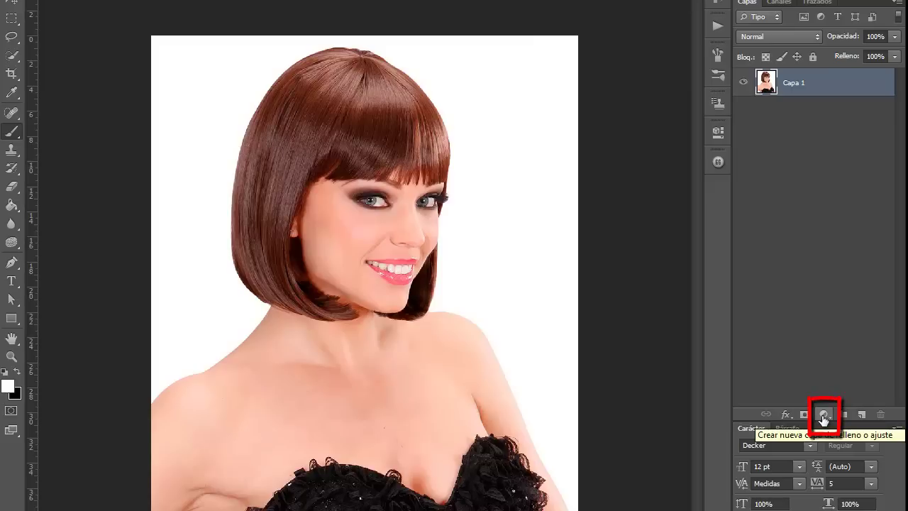
pyautogui.click(823, 417)
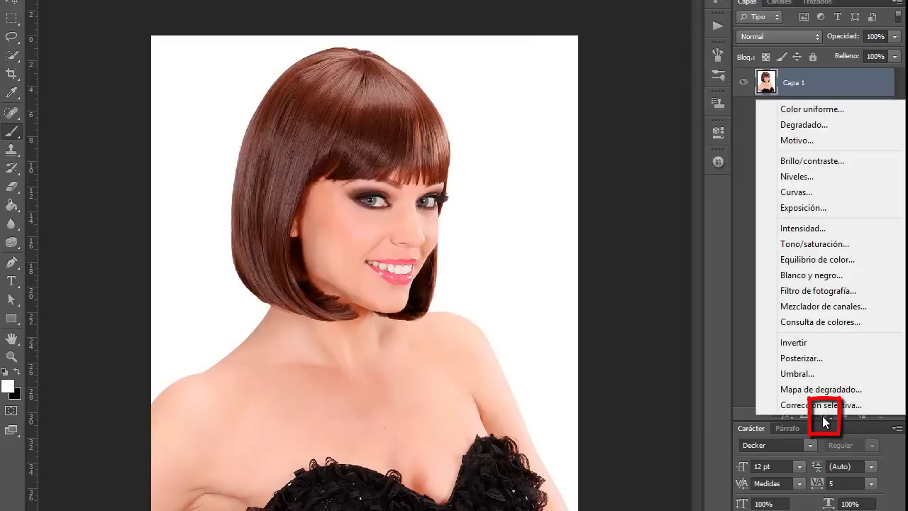
pyautogui.click(816, 276)
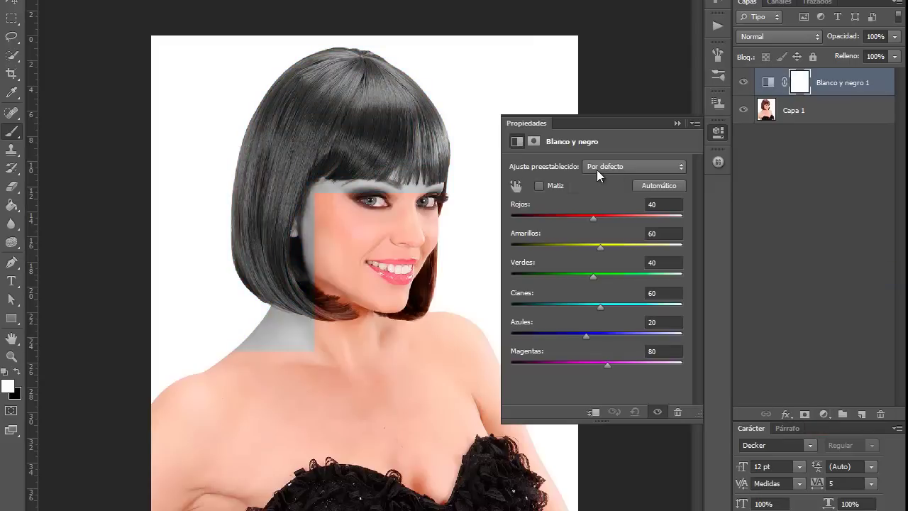
pyautogui.click(653, 167)
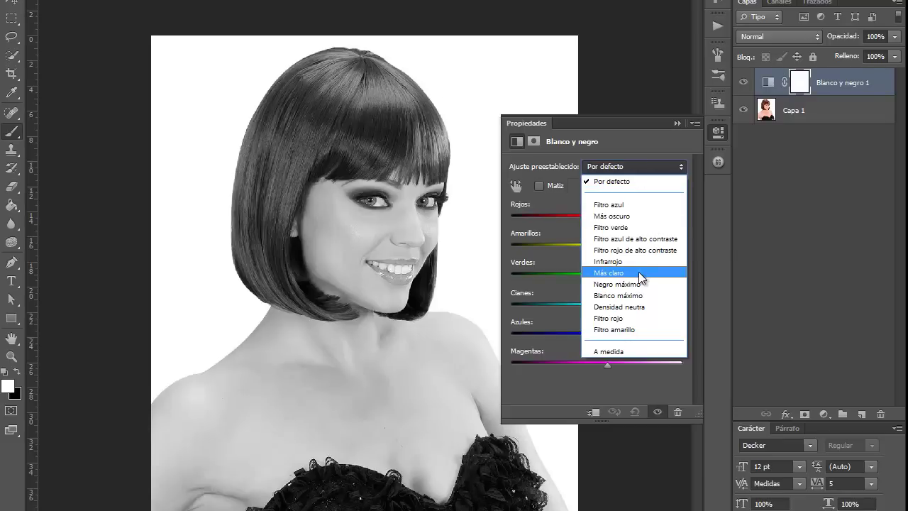
pyautogui.click(628, 217)
pyautogui.click(678, 122)
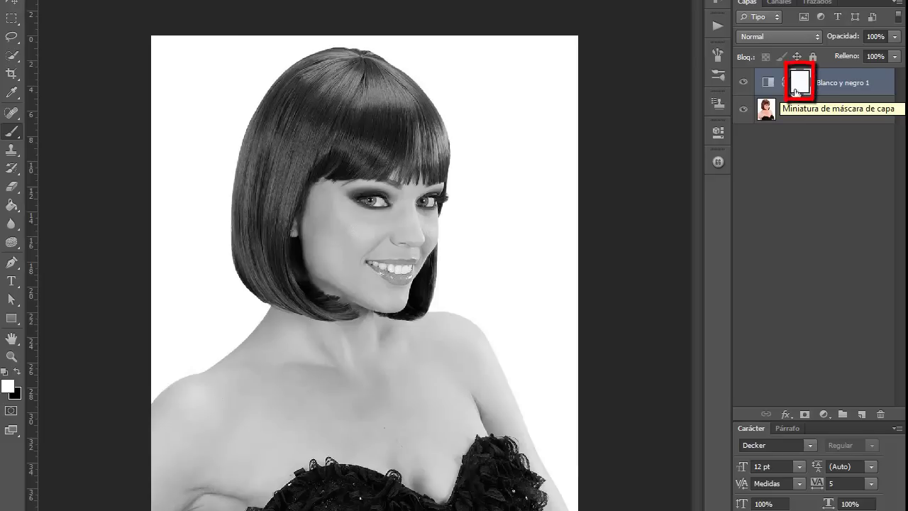
# - Invert the adjustment mask to black and set a 67 px Brush with 50% hardness
pyautogui.hotkey('ctrl', 'i')
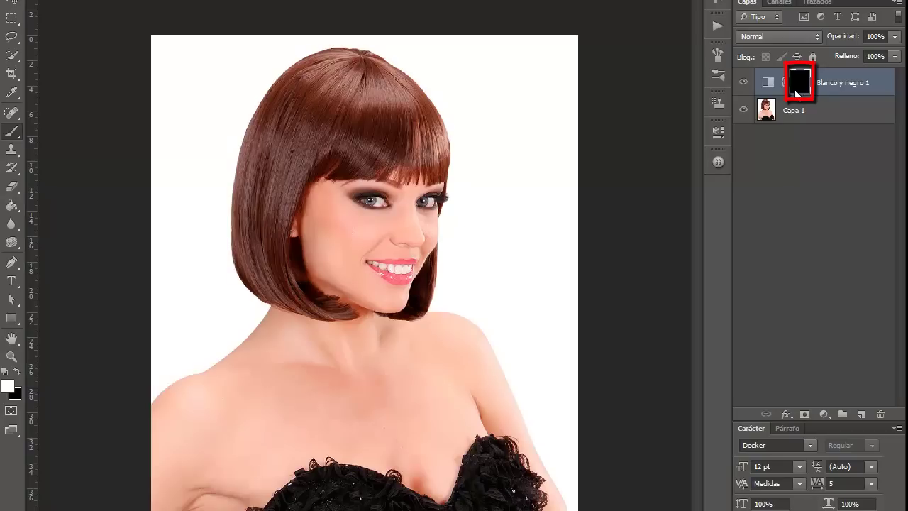
pyautogui.click(13, 134)
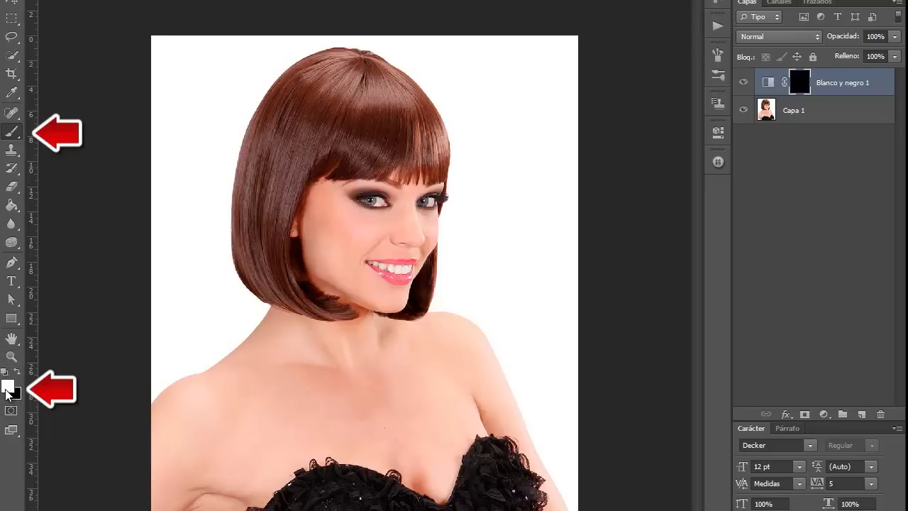
pyautogui.rightClick(376, 79)
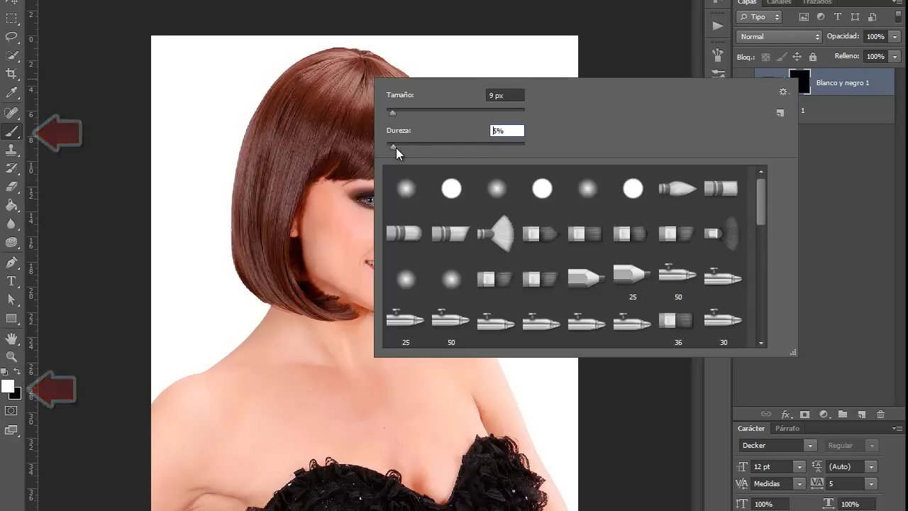
pyautogui.moveTo(394, 147); pyautogui.dragTo(464, 148)
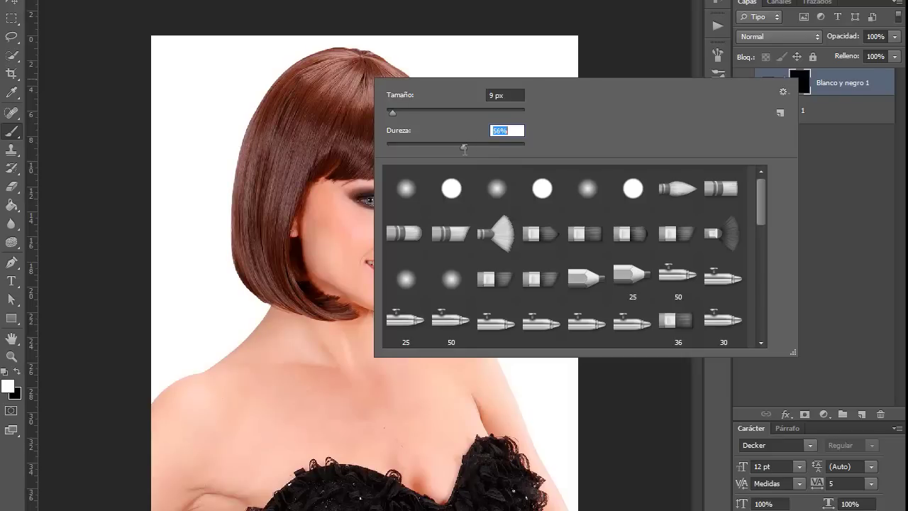
pyautogui.click(498, 130)
pyautogui.moveTo(501, 131); pyautogui.dragTo(473, 137)
pyautogui.write('50')
pyautogui.moveTo(395, 111); pyautogui.dragTo(432, 111)
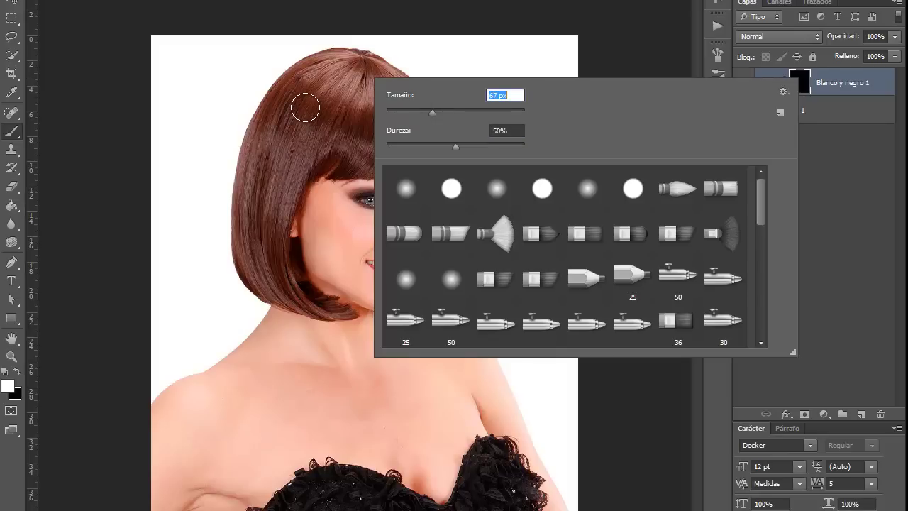
pyautogui.press('Return')
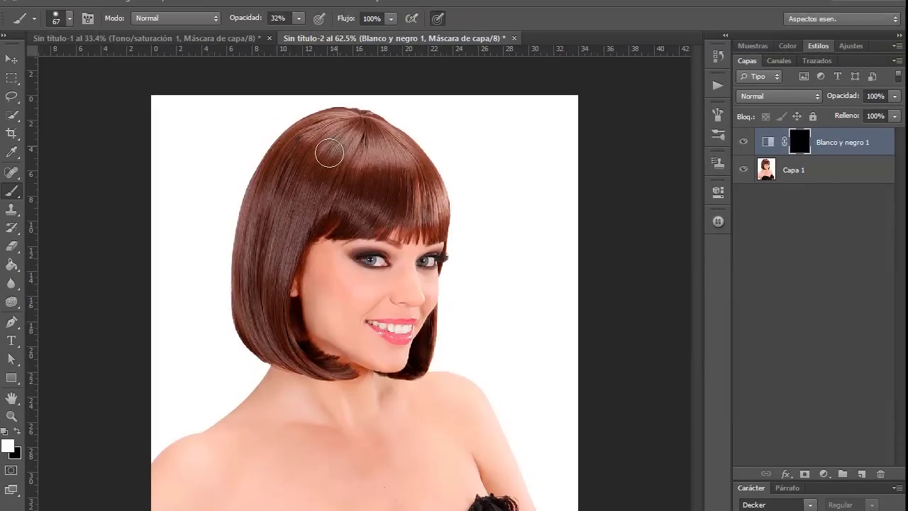
# - Set brush opacity to 100% and paint white over the hair's left side and crown
pyautogui.moveTo(329, 153); pyautogui.dragTo(284, 211)
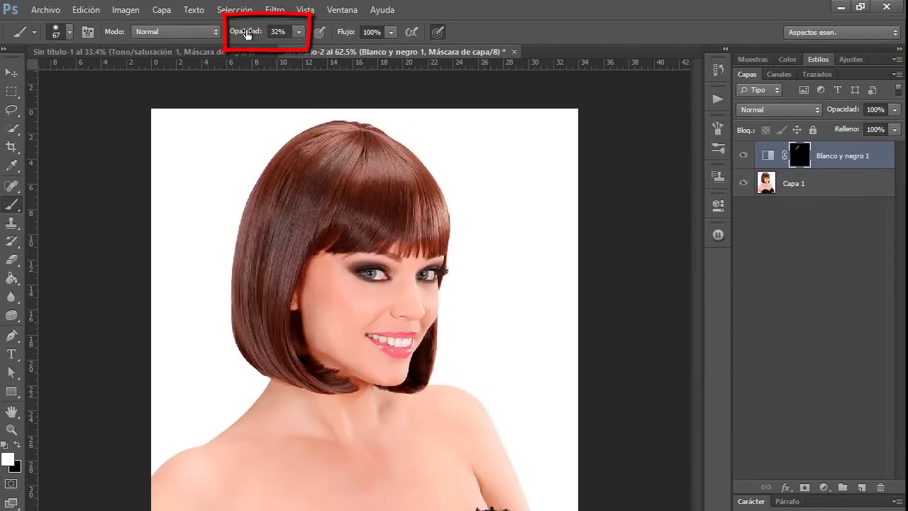
pyautogui.moveTo(245, 34); pyautogui.dragTo(312, 34)
pyautogui.moveTo(330, 154)
pyautogui.mouseDown()
pyautogui.moveTo(267, 223)
pyautogui.moveTo(255, 260)
pyautogui.moveTo(272, 188)
pyautogui.moveTo(248, 268)
pyautogui.moveTo(249, 219)
pyautogui.moveTo(298, 155)
pyautogui.moveTo(348, 135)
pyautogui.moveTo(323, 138)
pyautogui.moveTo(298, 164)
pyautogui.moveTo(286, 196)
pyautogui.moveTo(310, 148)
pyautogui.moveTo(251, 260)
pyautogui.moveTo(246, 314)
pyautogui.moveTo(251, 276)
pyautogui.moveTo(257, 373)
pyautogui.mouseUp()
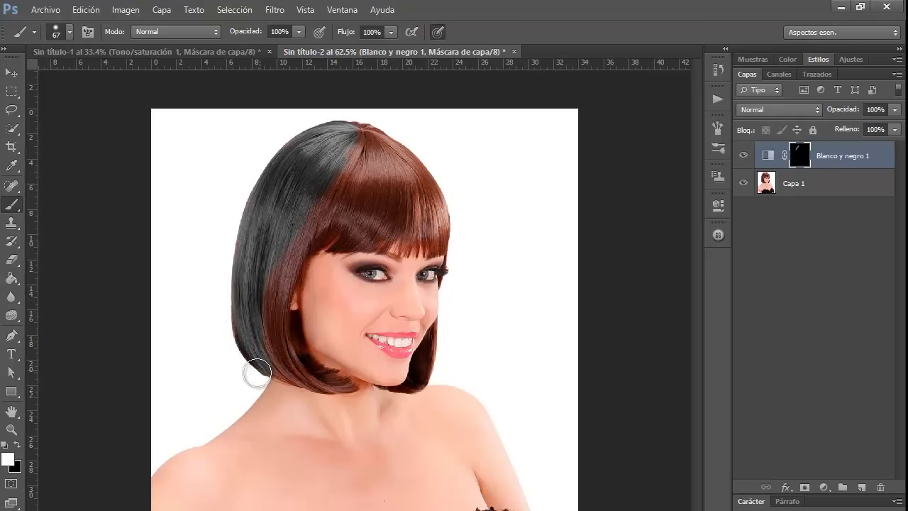
pyautogui.moveTo(266, 189); pyautogui.dragTo(395, 128)
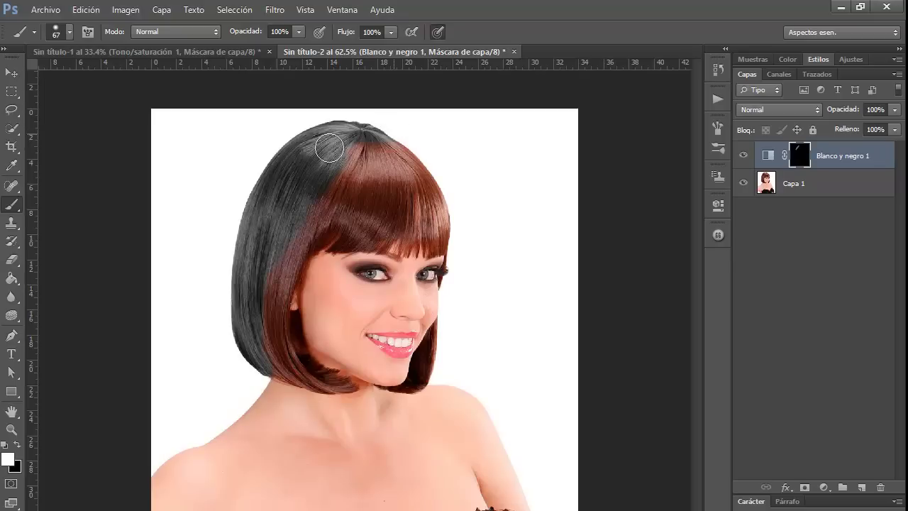
pyautogui.moveTo(329, 148)
pyautogui.mouseDown()
pyautogui.moveTo(427, 159)
pyautogui.moveTo(366, 153)
pyautogui.moveTo(445, 189)
pyautogui.moveTo(331, 199)
pyautogui.moveTo(308, 168)
pyautogui.moveTo(426, 178)
pyautogui.moveTo(449, 223)
pyautogui.moveTo(320, 207)
pyautogui.moveTo(286, 250)
pyautogui.moveTo(265, 308)
pyautogui.moveTo(274, 310)
pyautogui.moveTo(296, 239)
pyautogui.moveTo(269, 279)
pyautogui.moveTo(260, 355)
pyautogui.moveTo(292, 380)
pyautogui.moveTo(282, 331)
pyautogui.mouseUp()
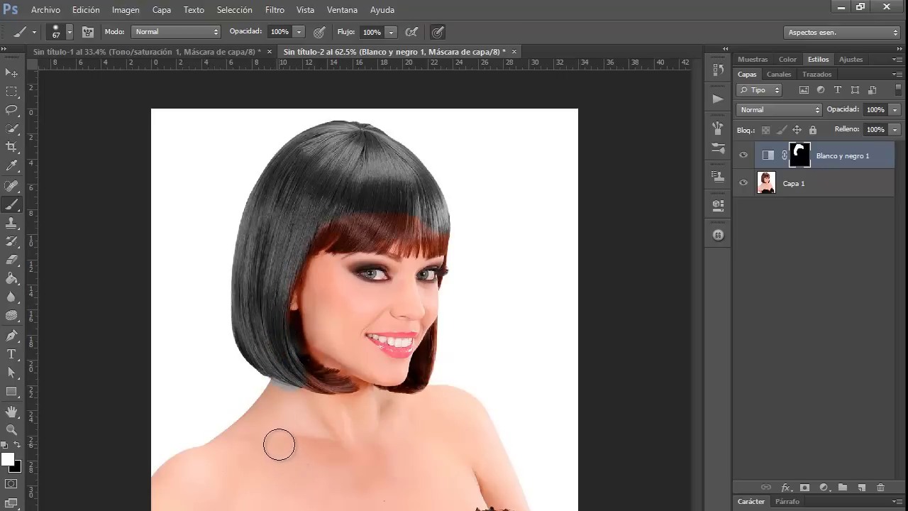
# - Zoom in close on the neck area below the hair
pyautogui.hotkey('ctrl', '+')
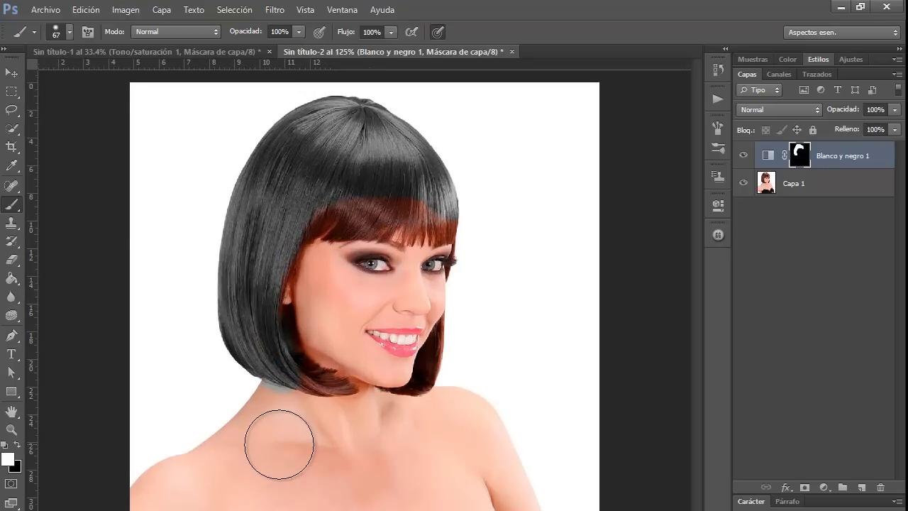
pyautogui.scroll(5, 279, 444)
pyautogui.scroll(1, 275, 433)
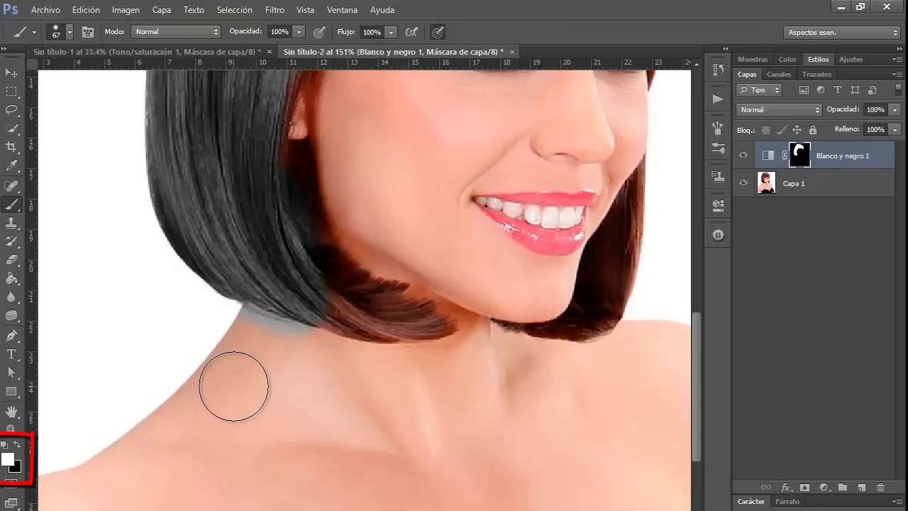
# - Switch to black, shrink the brush to 24 px, and paint the grey spill off the neck
pyautogui.press('x')
pyautogui.rightClick(239, 346)
pyautogui.click(283, 379)
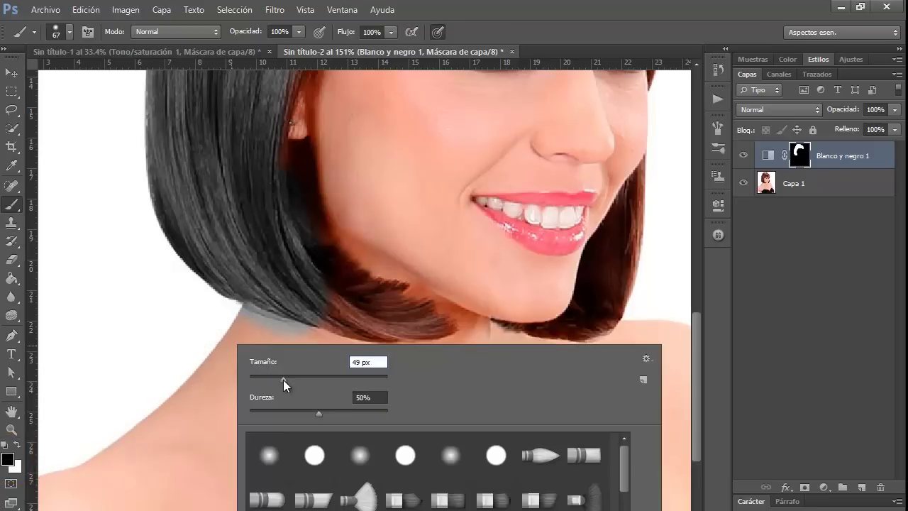
pyautogui.moveTo(266, 381); pyautogui.dragTo(263, 380)
pyautogui.press('Return')
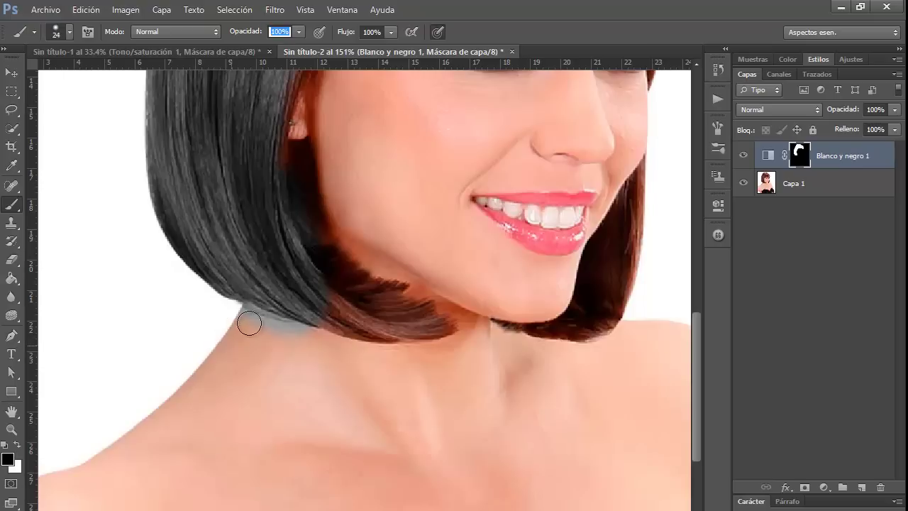
pyautogui.moveTo(292, 334); pyautogui.dragTo(244, 317)
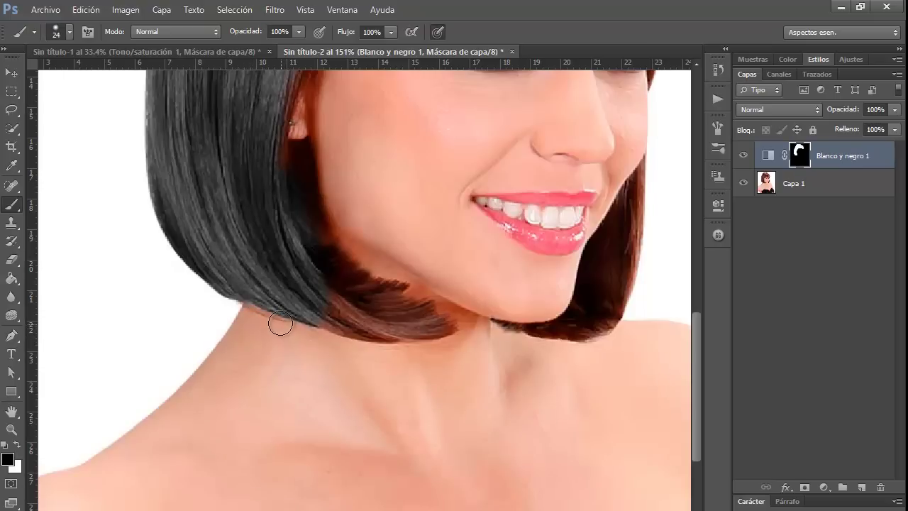
# - Switch to white and grey the brown hair tip along the lower hair edge
pyautogui.press('x')
pyautogui.moveTo(297, 278); pyautogui.dragTo(341, 316)
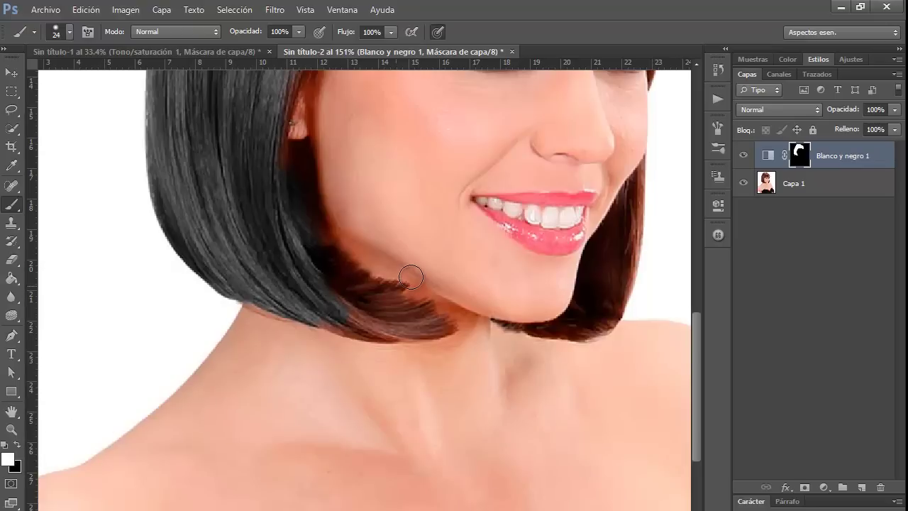
pyautogui.moveTo(295, 290)
pyautogui.mouseDown()
pyautogui.moveTo(366, 316)
pyautogui.moveTo(329, 270)
pyautogui.moveTo(339, 323)
pyautogui.moveTo(365, 340)
pyautogui.moveTo(313, 318)
pyautogui.moveTo(429, 325)
pyautogui.moveTo(341, 283)
pyautogui.moveTo(365, 316)
pyautogui.mouseUp()
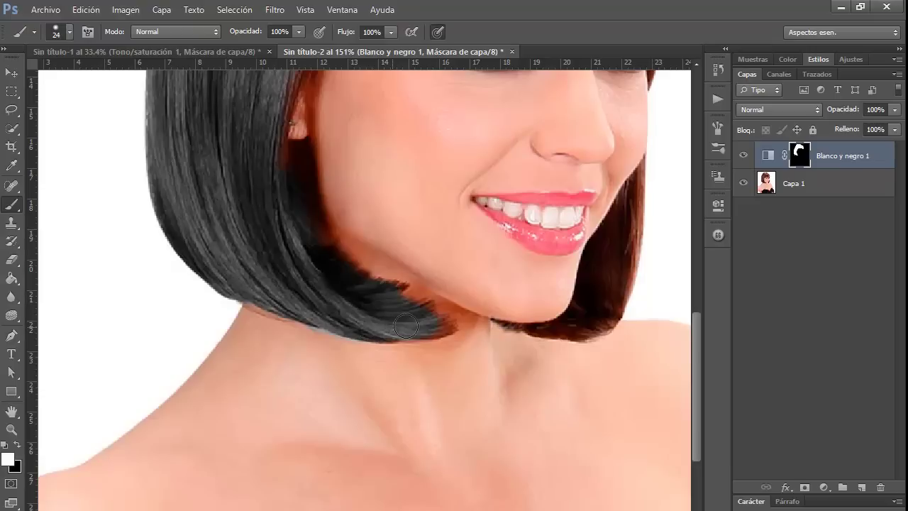
# - Toggle foreground colours back to white and grey the remaining hair tip near the jaw
pyautogui.press('x')
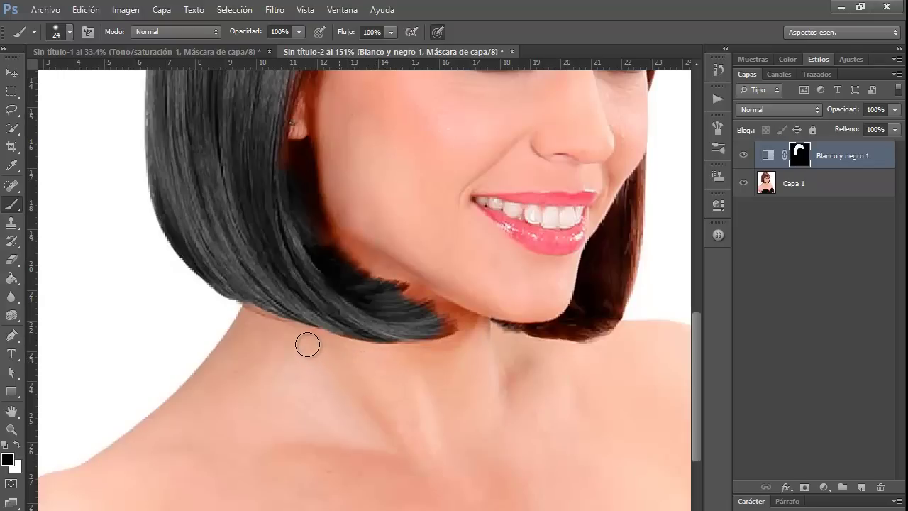
pyautogui.press('x')
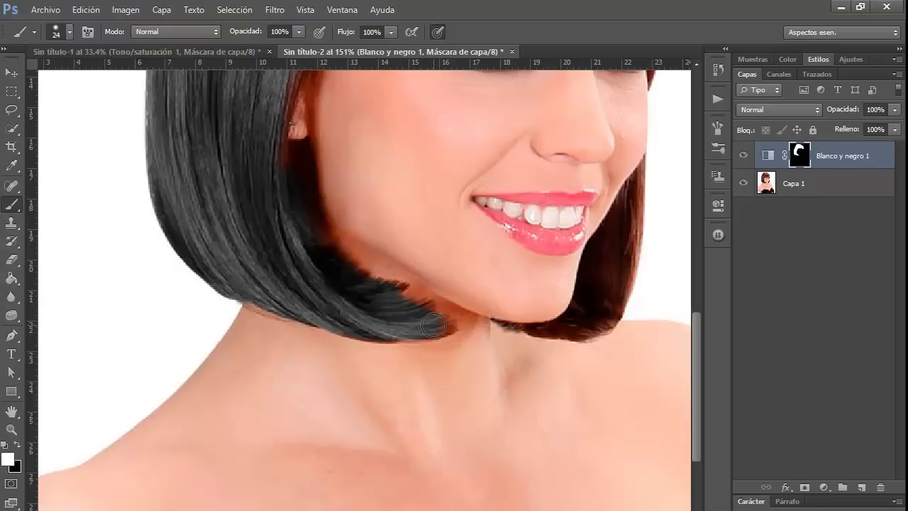
pyautogui.moveTo(433, 325); pyautogui.dragTo(443, 328)
# - Pan up to the bangs and grey their reddish tips
pyautogui.moveTo(273, 133); pyautogui.dragTo(155, 418)
pyautogui.moveTo(352, 217); pyautogui.dragTo(308, 262)
pyautogui.moveTo(413, 192)
pyautogui.mouseDown()
pyautogui.moveTo(362, 262)
pyautogui.moveTo(432, 196)
pyautogui.moveTo(393, 243)
pyautogui.moveTo(401, 257)
pyautogui.moveTo(480, 218)
pyautogui.moveTo(425, 199)
pyautogui.moveTo(454, 227)
pyautogui.moveTo(490, 238)
pyautogui.moveTo(435, 240)
pyautogui.moveTo(472, 231)
pyautogui.moveTo(526, 272)
pyautogui.moveTo(543, 261)
pyautogui.mouseUp()
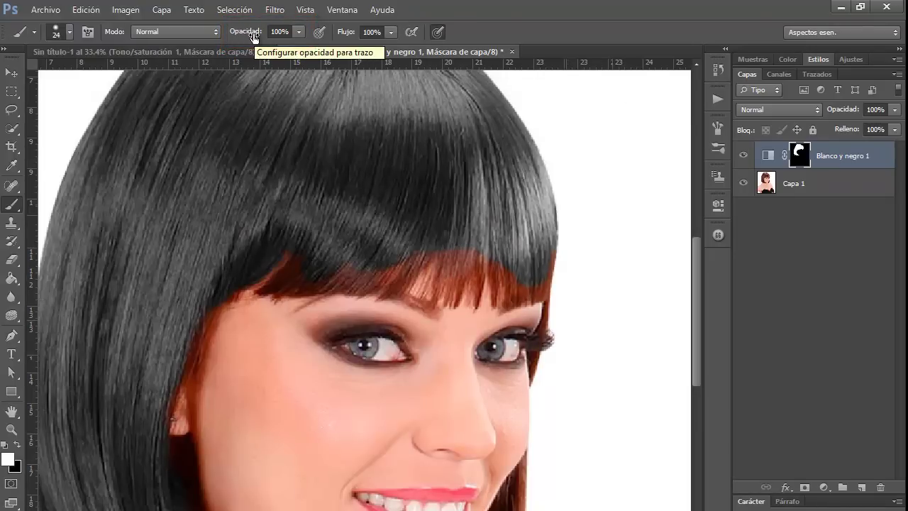
# - Lower brush opacity to 20% and lightly grey the red fringe of the bangs
pyautogui.moveTo(254, 38); pyautogui.dragTo(197, 42)
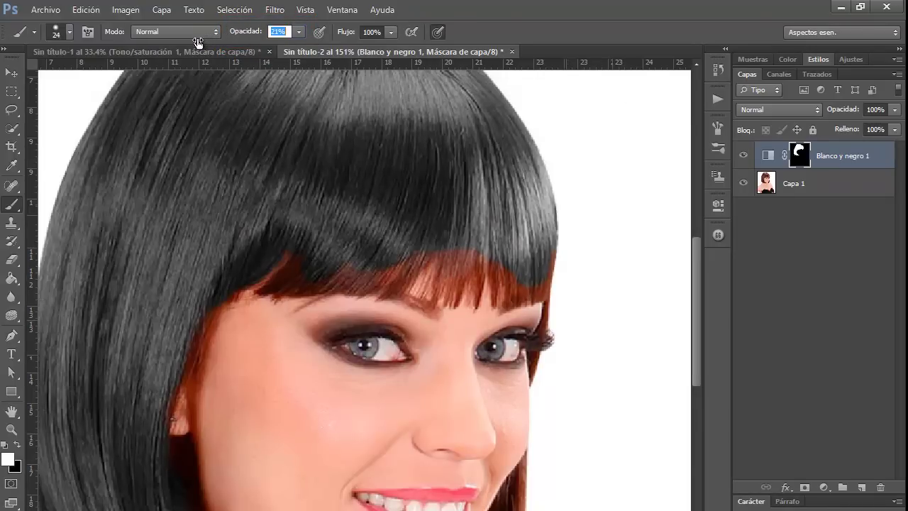
pyautogui.click(279, 31)
pyautogui.write('20')
pyautogui.press('Return')
pyautogui.moveTo(455, 259)
pyautogui.mouseDown()
pyautogui.moveTo(467, 247)
pyautogui.moveTo(473, 262)
pyautogui.moveTo(398, 267)
pyautogui.mouseUp()
pyautogui.moveTo(503, 268)
pyautogui.mouseDown()
pyautogui.moveTo(504, 298)
pyautogui.moveTo(488, 265)
pyautogui.moveTo(516, 273)
pyautogui.moveTo(515, 299)
pyautogui.moveTo(544, 248)
pyautogui.moveTo(532, 289)
pyautogui.moveTo(497, 259)
pyautogui.moveTo(498, 284)
pyautogui.moveTo(508, 291)
pyautogui.moveTo(518, 283)
pyautogui.moveTo(487, 245)
pyautogui.moveTo(477, 272)
pyautogui.moveTo(477, 261)
pyautogui.moveTo(532, 253)
pyautogui.moveTo(536, 261)
pyautogui.mouseUp()
# - Paint the fringe at full opacity, then at about 35% grey the bangs and cheek-side edge
pyautogui.press('0')
pyautogui.moveTo(287, 276); pyautogui.dragTo(296, 279)
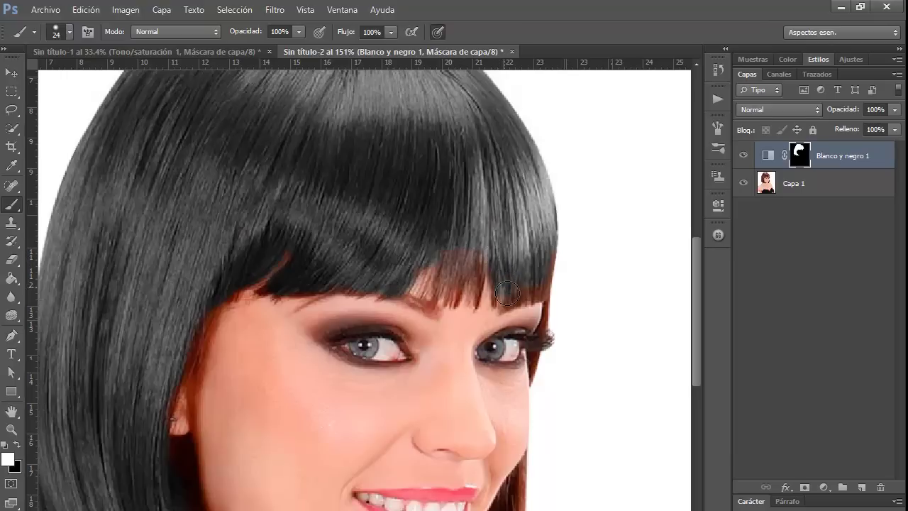
pyautogui.moveTo(250, 33); pyautogui.dragTo(206, 42)
pyautogui.moveTo(500, 316)
pyautogui.mouseDown()
pyautogui.moveTo(503, 306)
pyautogui.moveTo(468, 302)
pyautogui.mouseUp()
pyautogui.moveTo(205, 350)
pyautogui.mouseDown()
pyautogui.moveTo(242, 290)
pyautogui.moveTo(182, 491)
pyautogui.mouseUp()
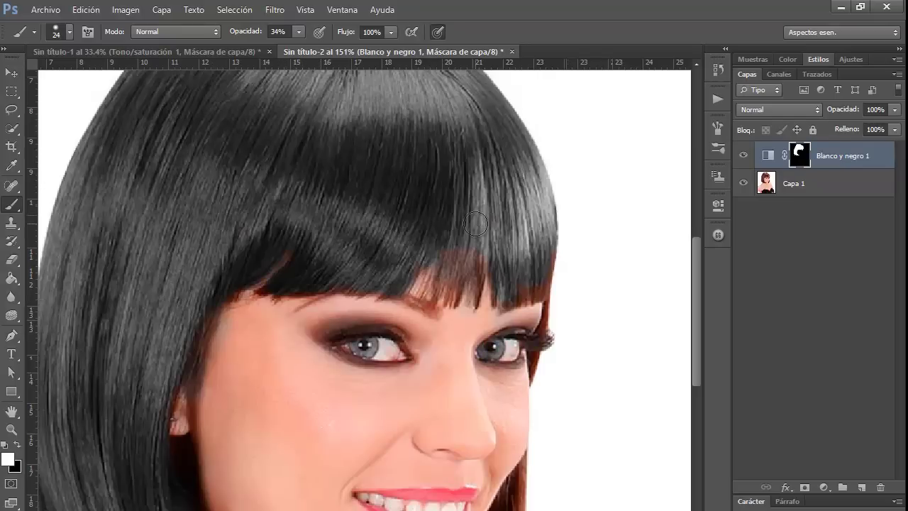
pyautogui.moveTo(468, 221)
pyautogui.mouseDown()
pyautogui.moveTo(475, 261)
pyautogui.moveTo(527, 291)
pyautogui.moveTo(557, 255)
pyautogui.mouseUp()
# - Shrink the brush to 13 px and grey the brown strands at the fringe's right end
pyautogui.rightClick(427, 266)
pyautogui.moveTo(468, 300); pyautogui.dragTo(454, 300)
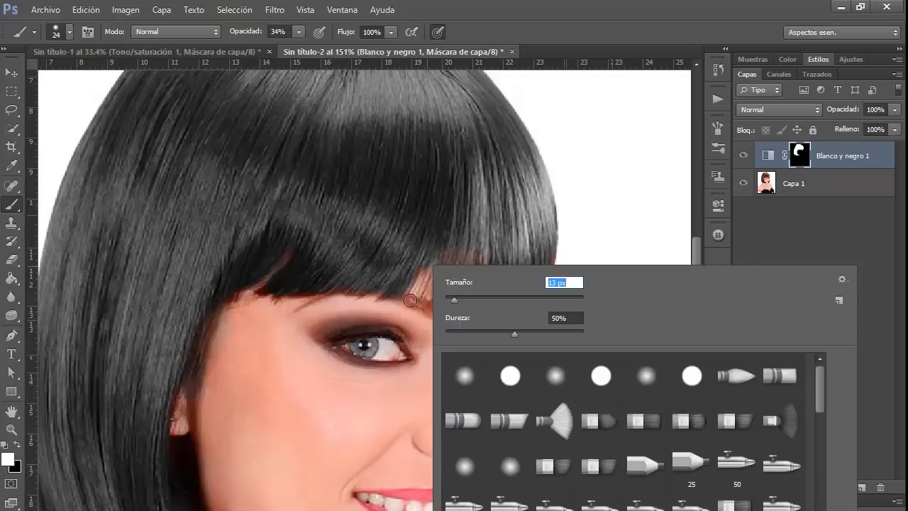
pyautogui.press('Return')
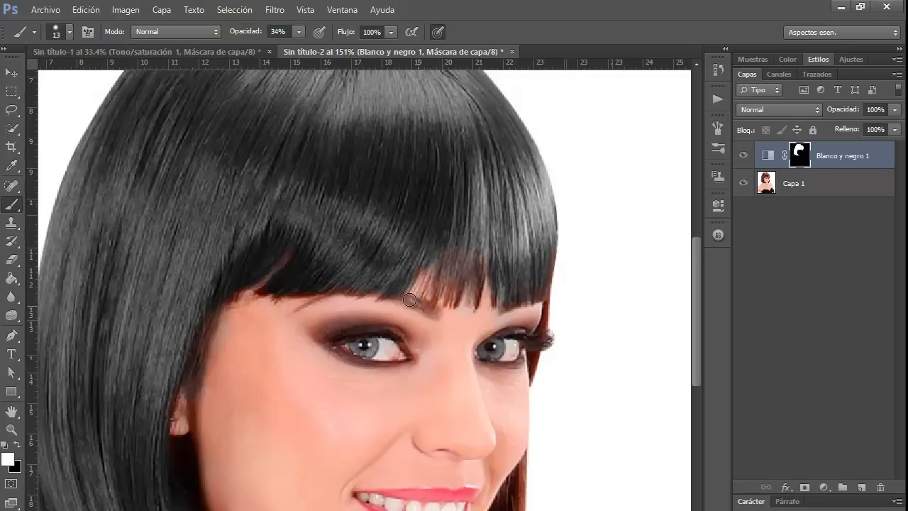
pyautogui.moveTo(410, 299); pyautogui.dragTo(439, 307)
# - Set the brush to 5 px with 0% hardness and 100% opacity
pyautogui.rightClick(341, 285)
pyautogui.moveTo(365, 323); pyautogui.dragTo(361, 323)
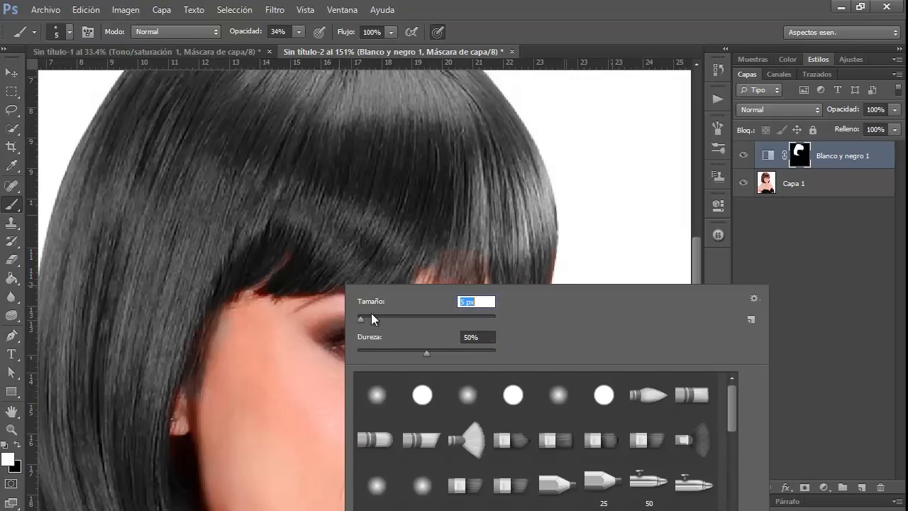
pyautogui.moveTo(426, 353); pyautogui.dragTo(388, 353)
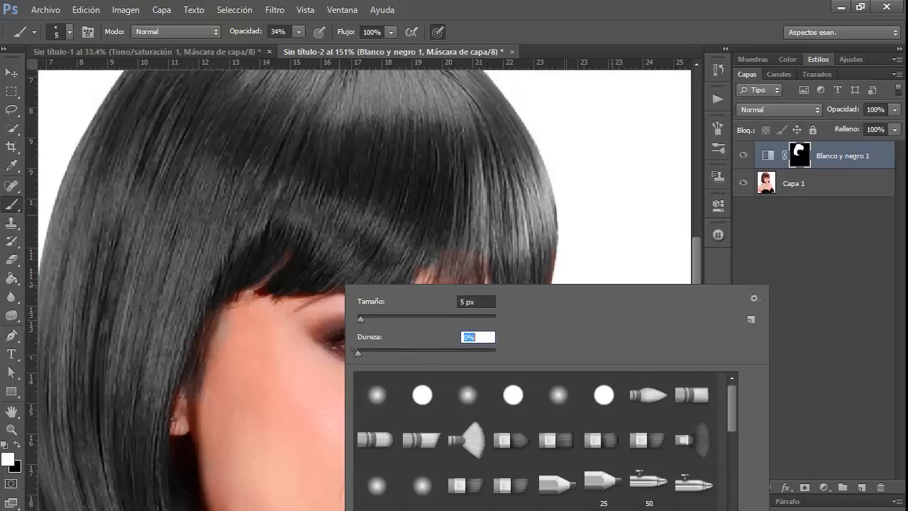
pyautogui.press('Return')
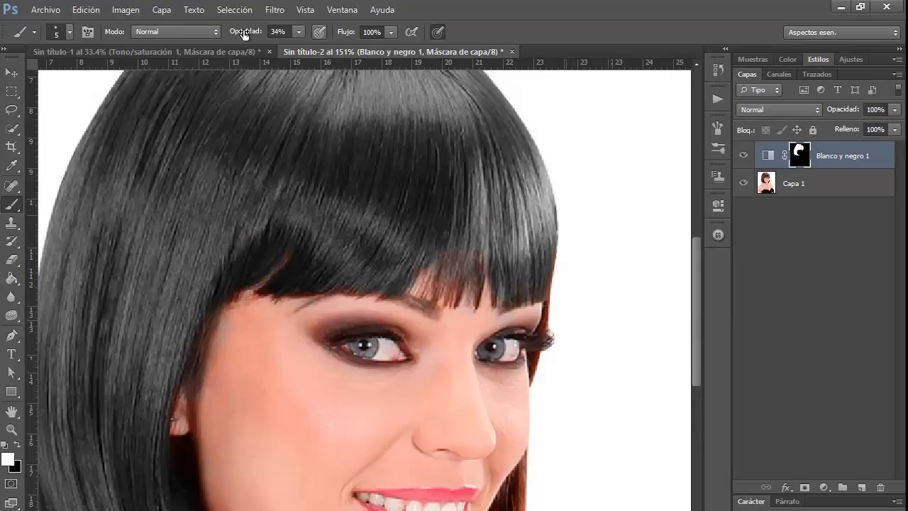
pyautogui.moveTo(243, 36); pyautogui.dragTo(314, 32)
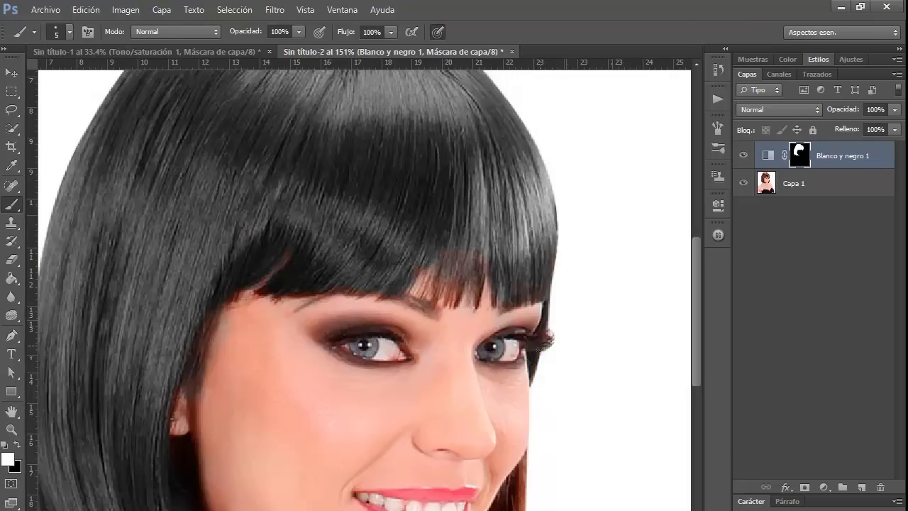
# - Set a 22 px brush and paint the remaining brown hair on the bob's right side grey
pyautogui.scroll(-3, 540, 351)
pyautogui.scroll(-3, 479, 314)
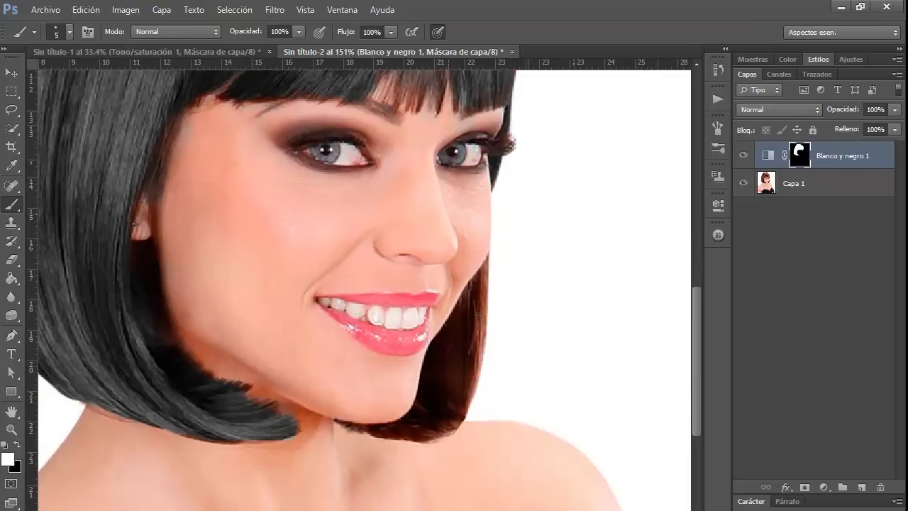
pyautogui.rightClick(478, 315)
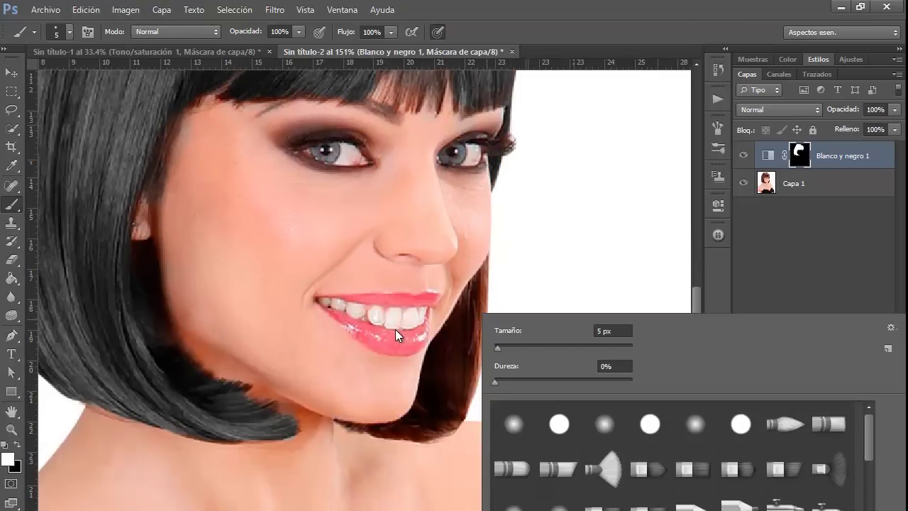
pyautogui.moveTo(499, 348)
pyautogui.mouseDown()
pyautogui.moveTo(472, 382)
pyautogui.moveTo(350, 426)
pyautogui.mouseUp()
pyautogui.press('Return')
pyautogui.press('[')
pyautogui.press('[')
pyautogui.press('[')
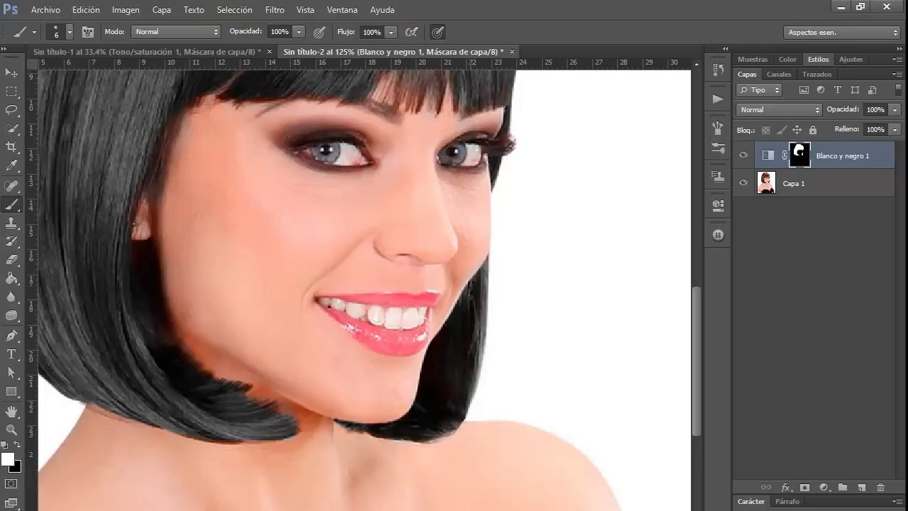
pyautogui.scroll(-2, 470, 297)
pyautogui.scroll(-3, 471, 296)
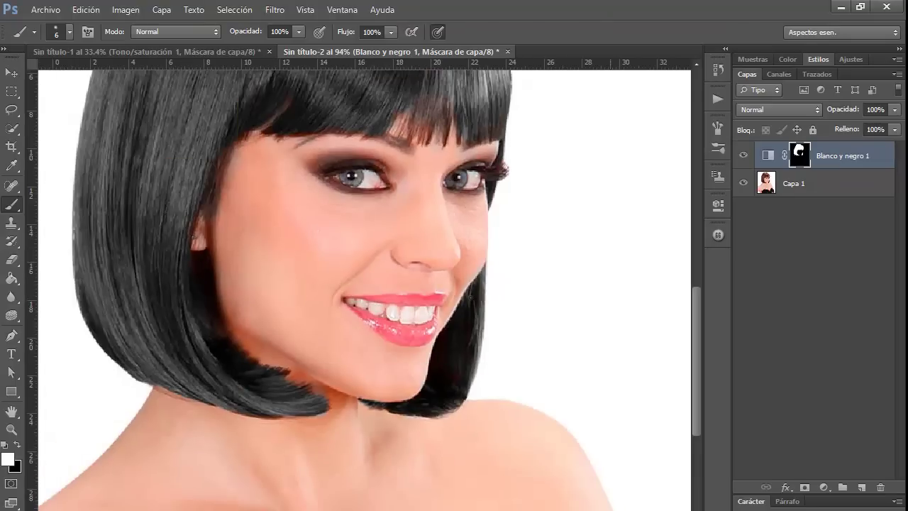
pyautogui.press('x')
pyautogui.press(']')
pyautogui.press(']')
pyautogui.press(']')
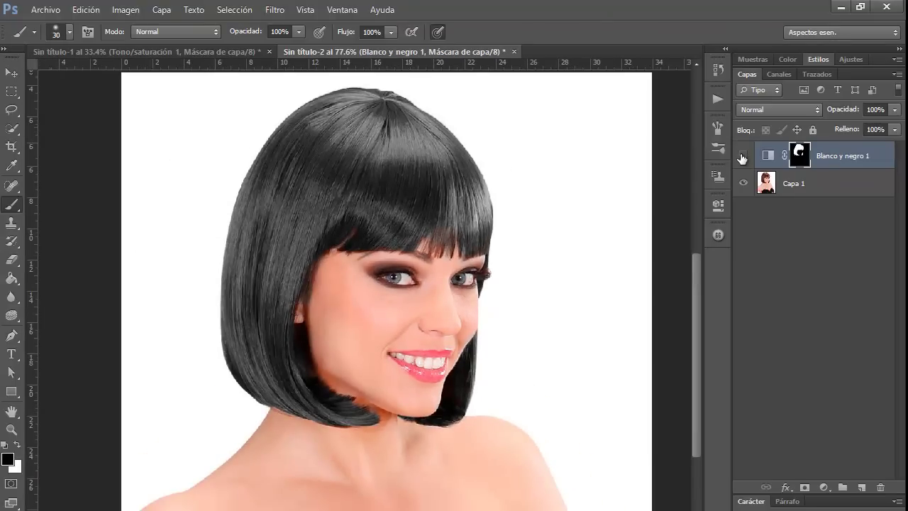
pyautogui.click(743, 156)
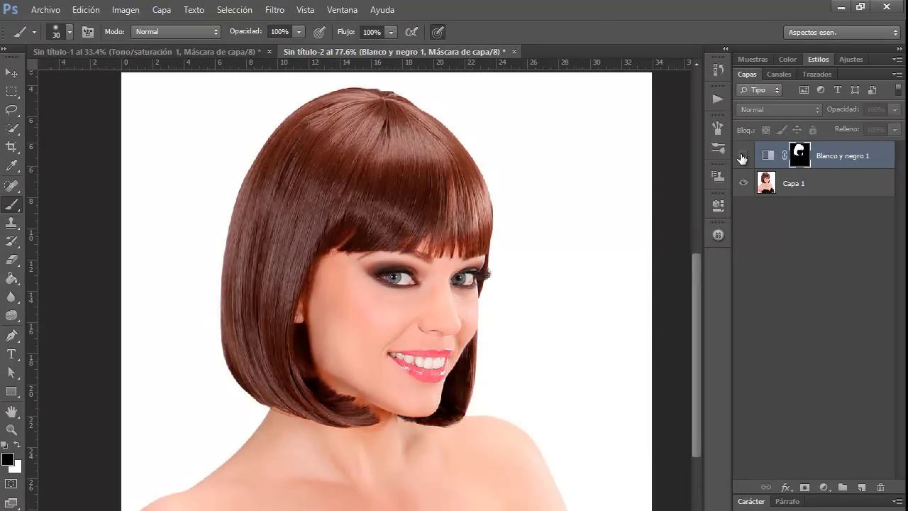
pyautogui.click(743, 156)
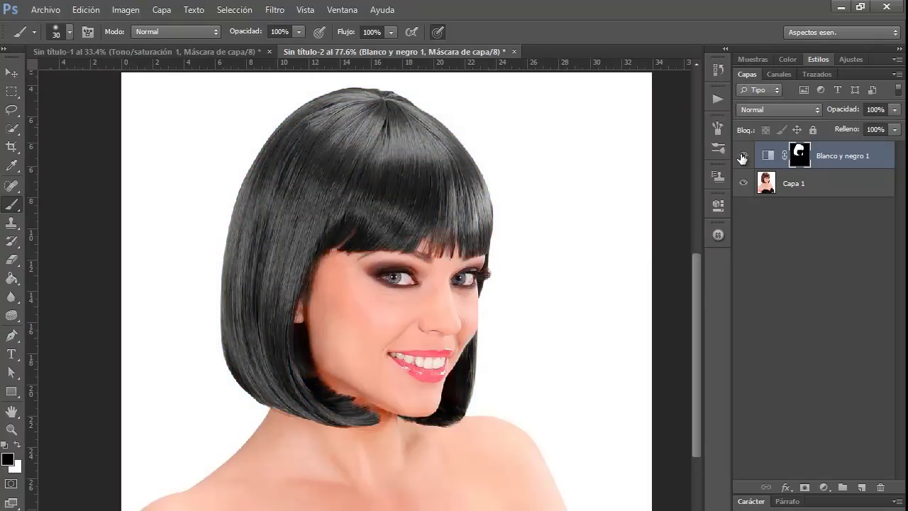